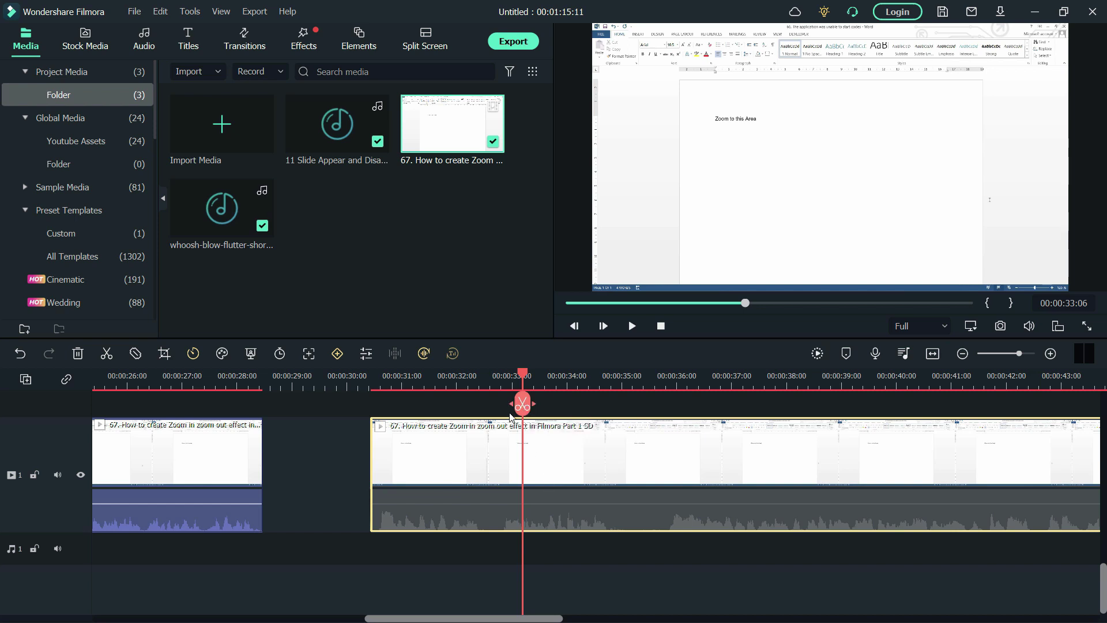
# Split the clip at 00:00:32:25 and give its second part a Pan & Zoom ending on a 621 x 349 frame centred on "Zoom to this Area"
pyautogui.moveTo(524, 403)
pyautogui.mouseDown()
pyautogui.moveTo(486, 409)
pyautogui.moveTo(503, 408)
pyautogui.mouseUp()
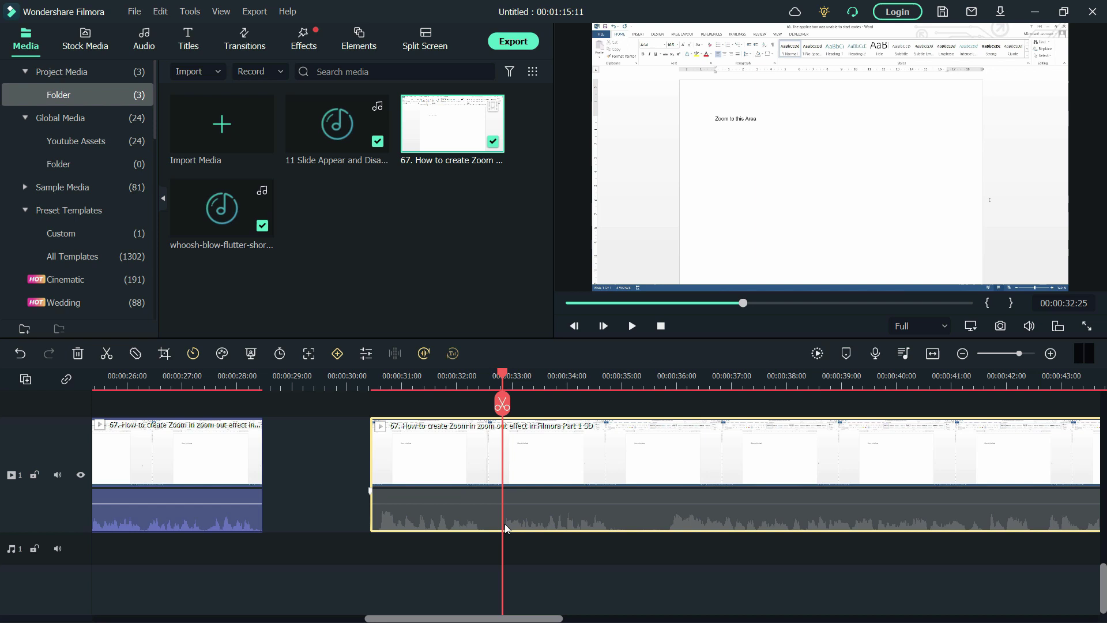
pyautogui.click(500, 406)
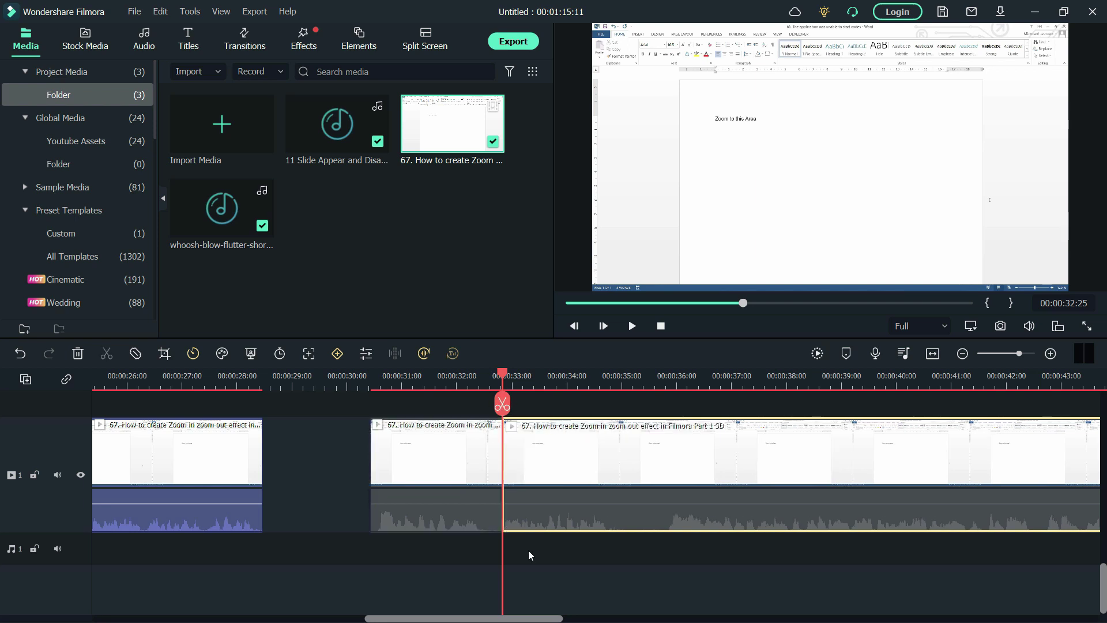
pyautogui.rightClick(538, 445)
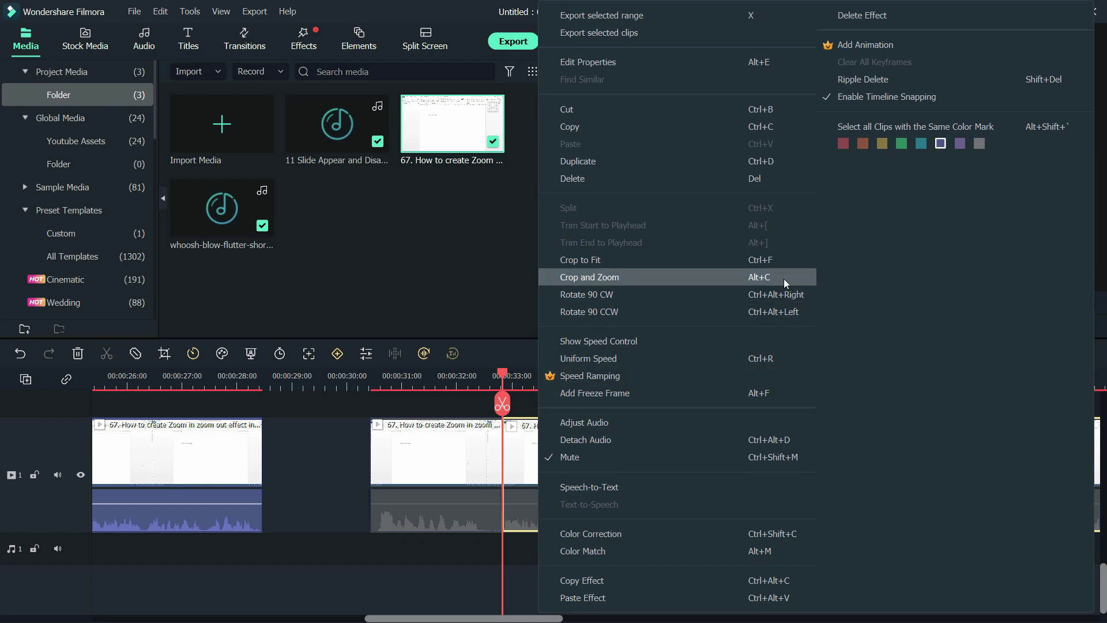
pyautogui.click(526, 476)
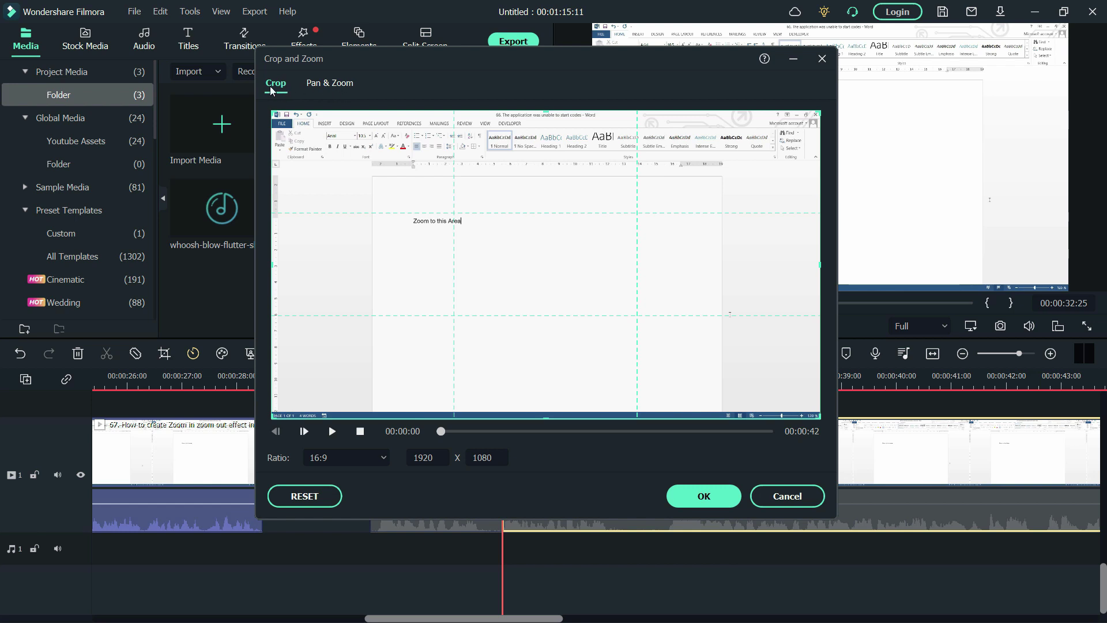
pyautogui.click(341, 86)
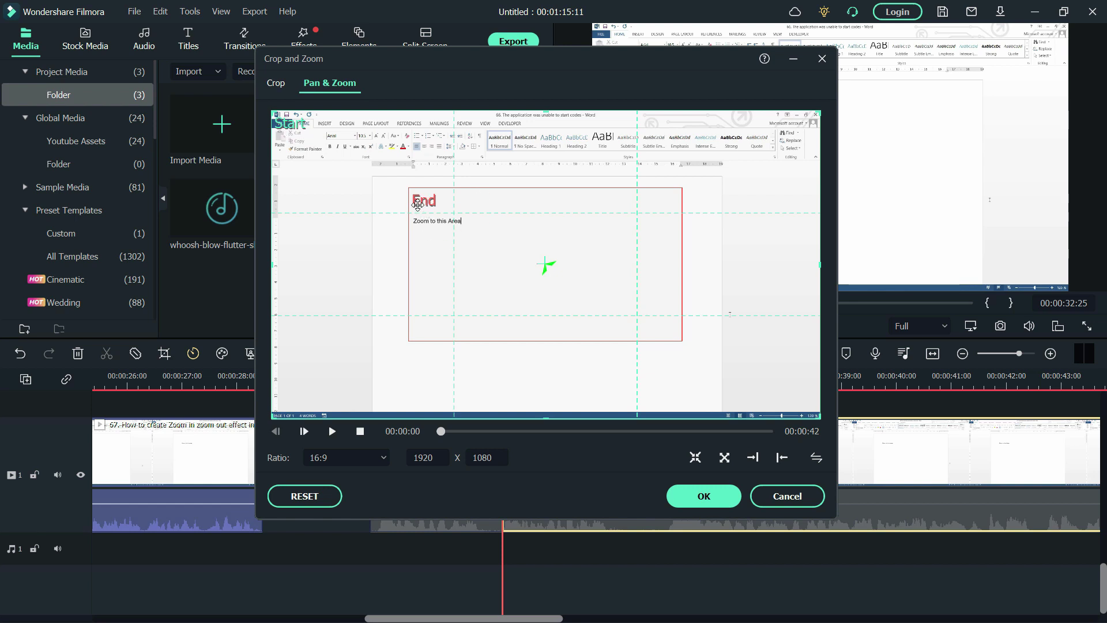
pyautogui.click(499, 207)
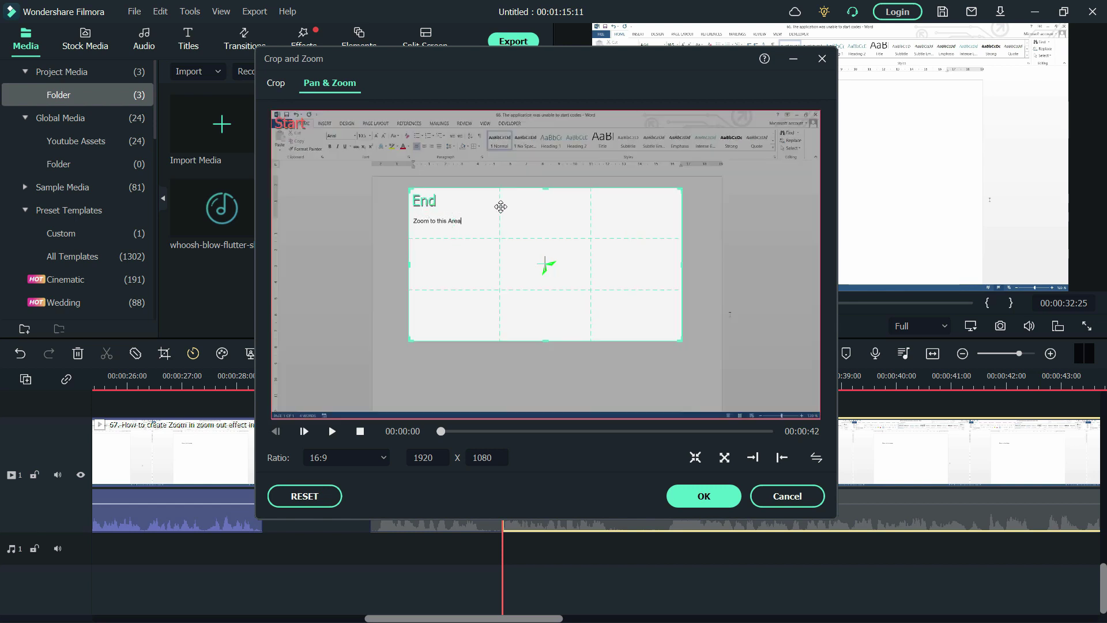
pyautogui.moveTo(680, 339); pyautogui.dragTo(550, 275)
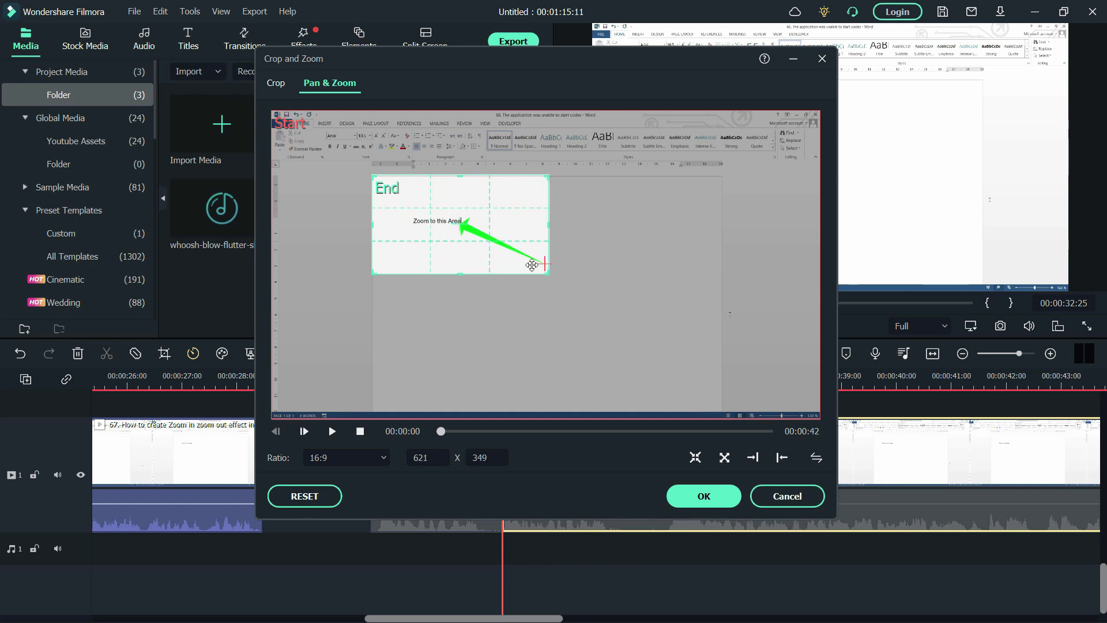
pyautogui.moveTo(459, 234)
pyautogui.mouseDown()
pyautogui.moveTo(561, 306)
pyautogui.moveTo(445, 232)
pyautogui.moveTo(456, 229)
pyautogui.mouseUp()
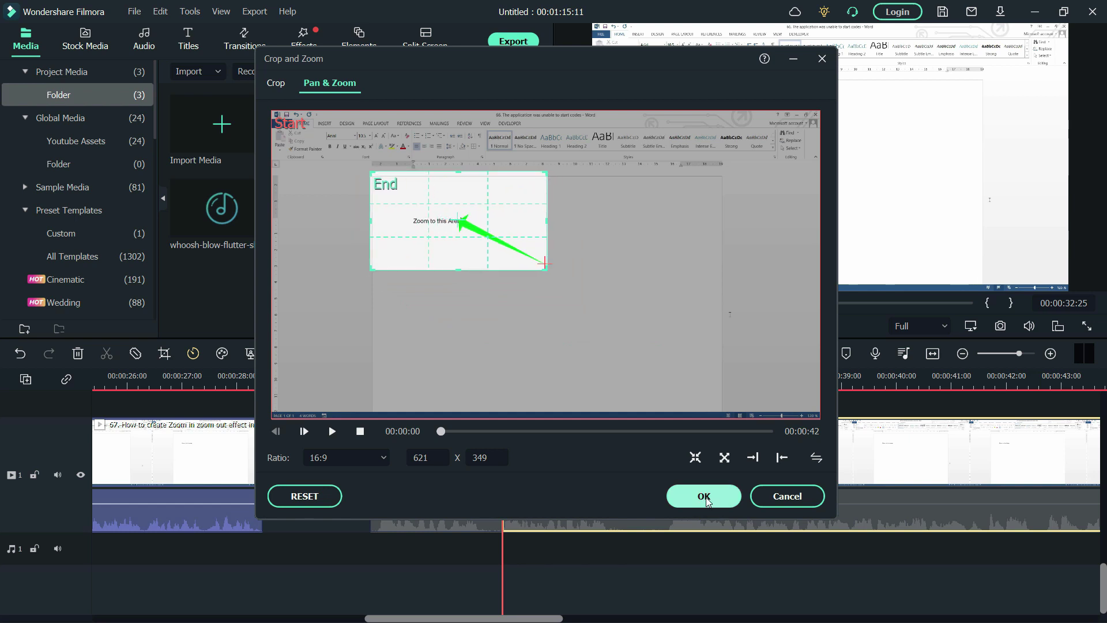
pyautogui.click(706, 500)
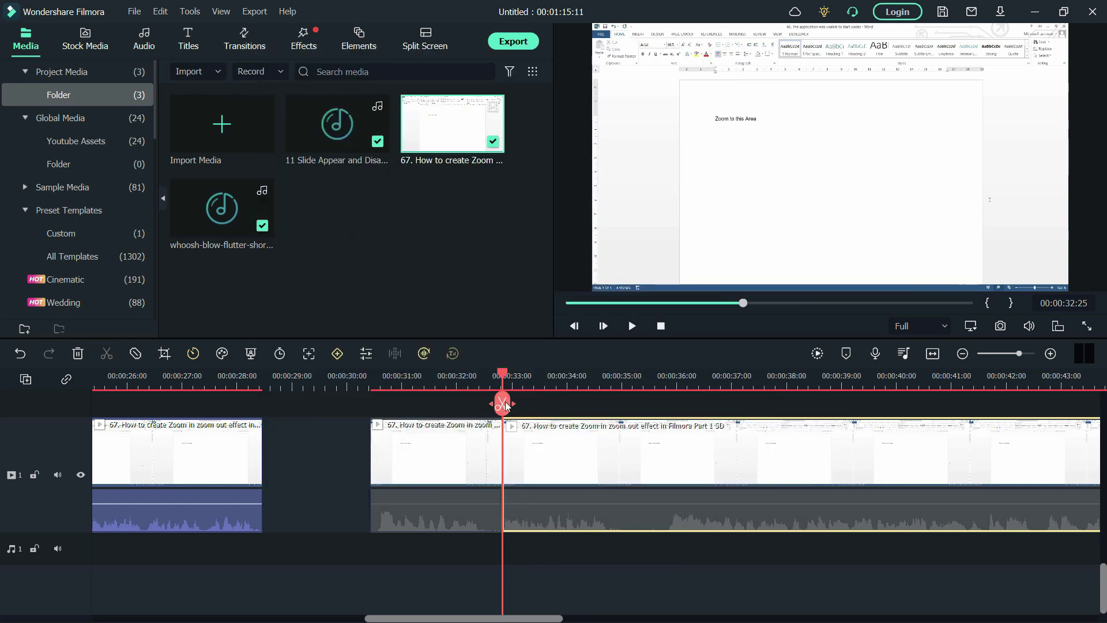
# Play back the new zoom from the cut and watch part of it in full-screen preview
pyautogui.press('space')
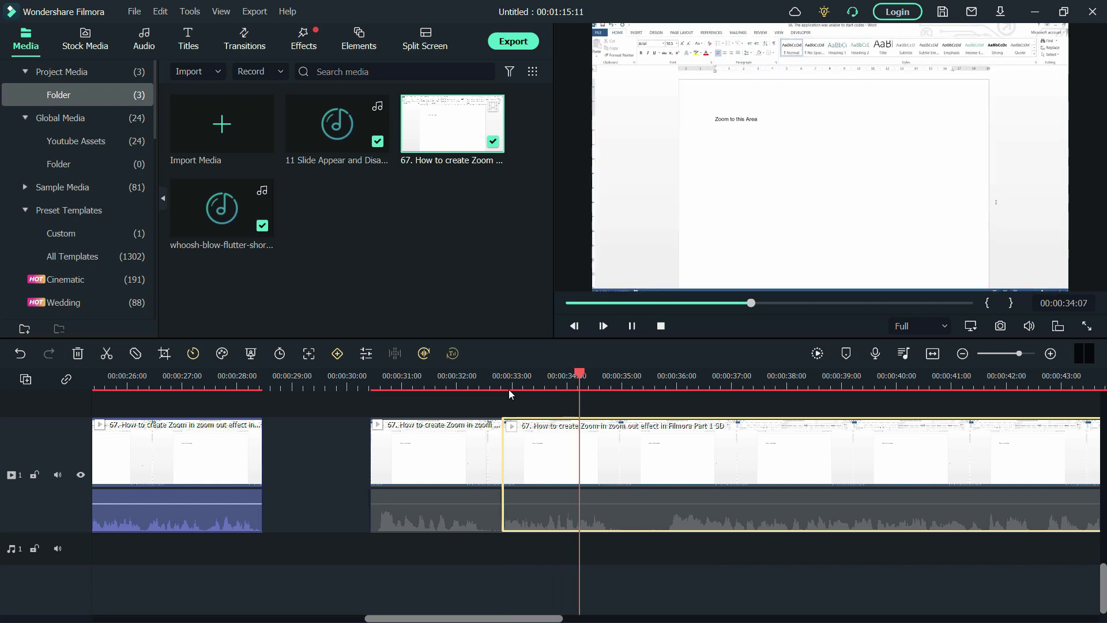
pyautogui.click(1088, 326)
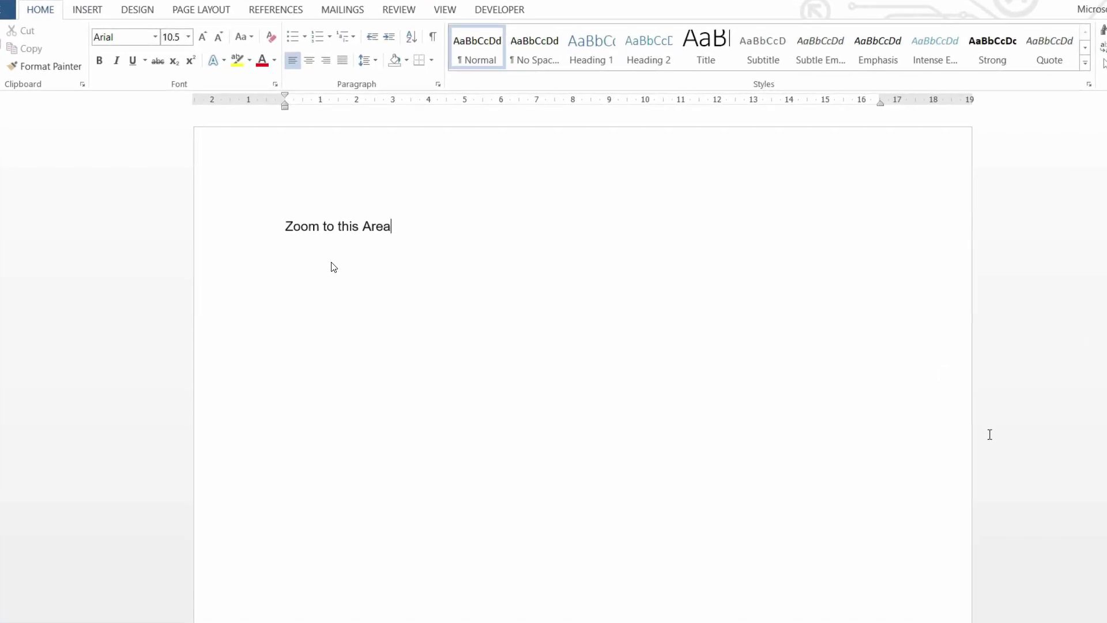
pyautogui.press('Escape')
pyautogui.press('space')
# Split the zooming clip again at 00:00:33:00, five frames after the previous cut, to isolate a short zoom segment
pyautogui.moveTo(888, 393); pyautogui.dragTo(503, 426)
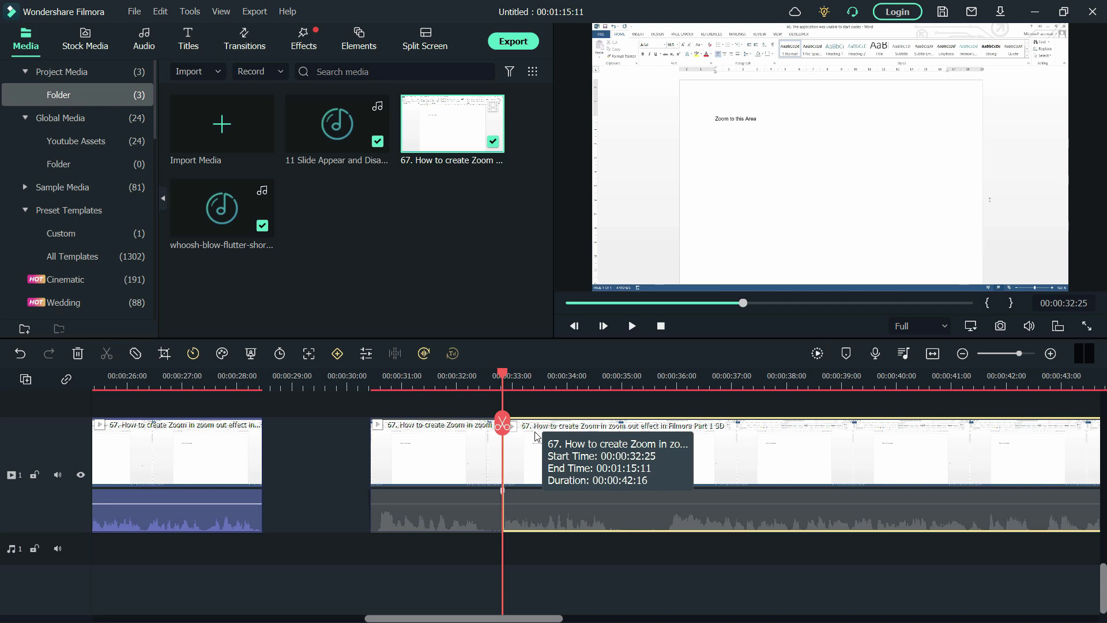
pyautogui.scroll(5, 532, 428)
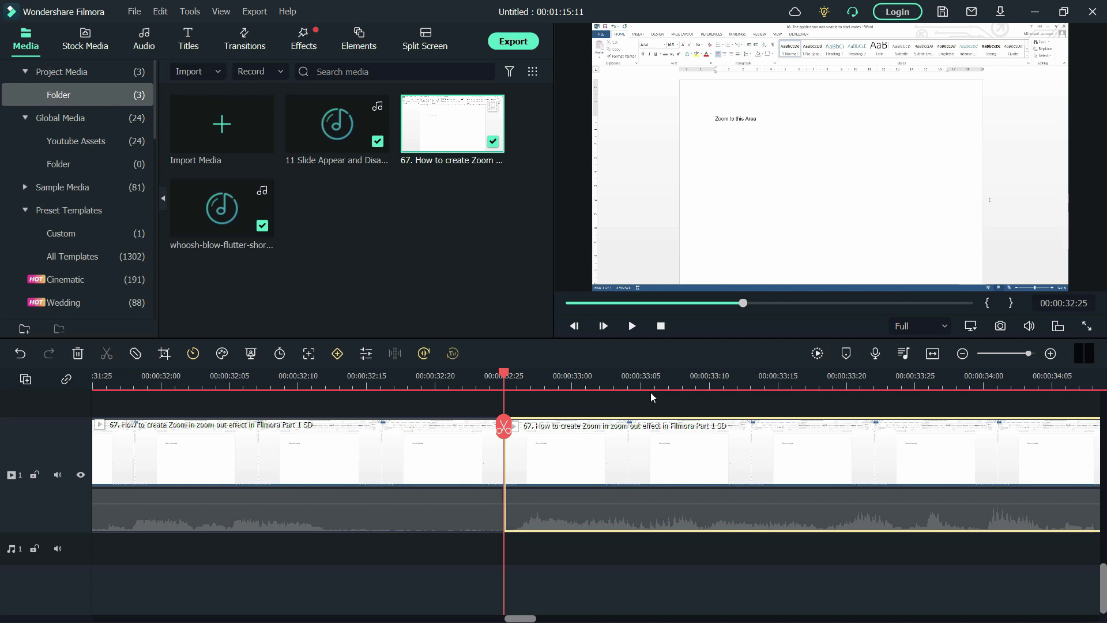
pyautogui.press('Right')
pyautogui.press('Right')
pyautogui.press('Right')
pyautogui.press('Right')
pyautogui.press('Right')
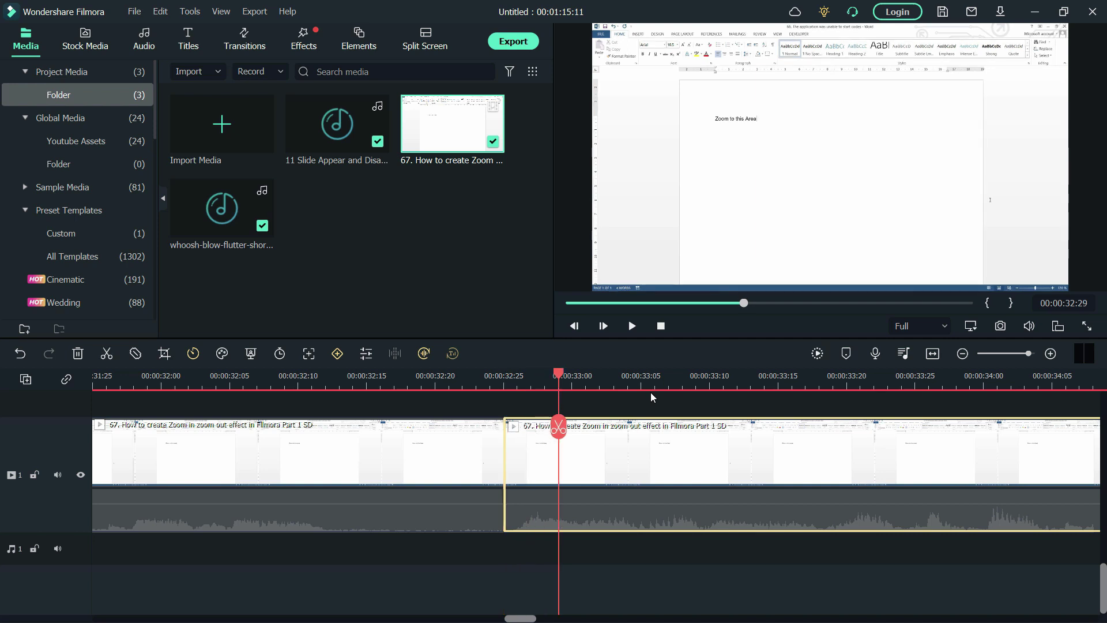
pyautogui.click(579, 428)
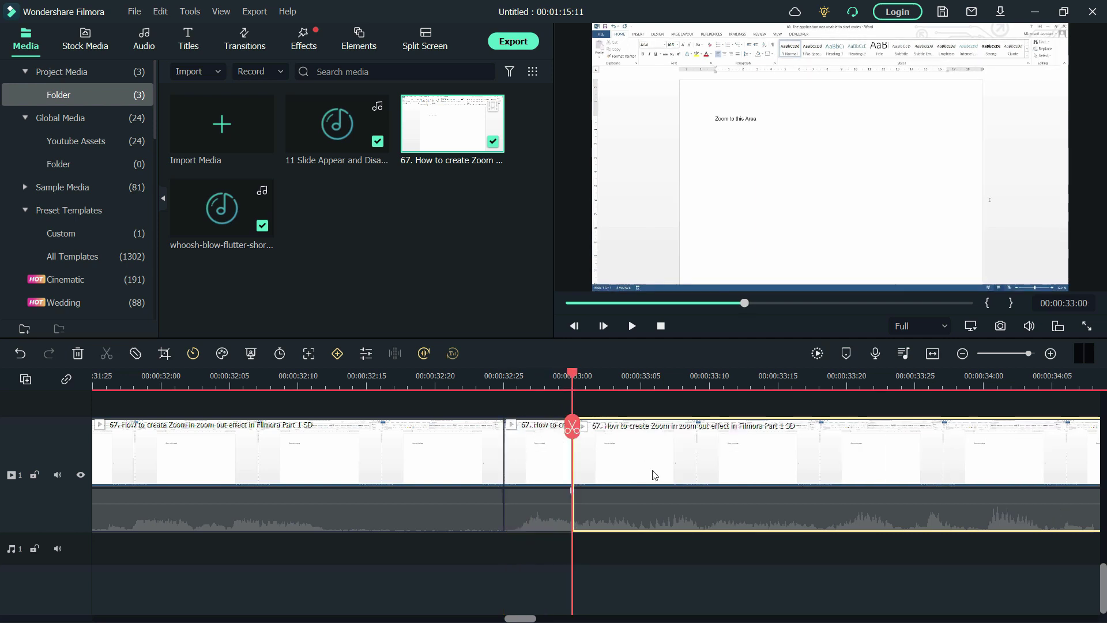
# Swap the Pan & Zoom frames of the clip starting at 00:00:33:00, then apply a static Crop on the "Zoom to this Area" frame
pyautogui.click(549, 467)
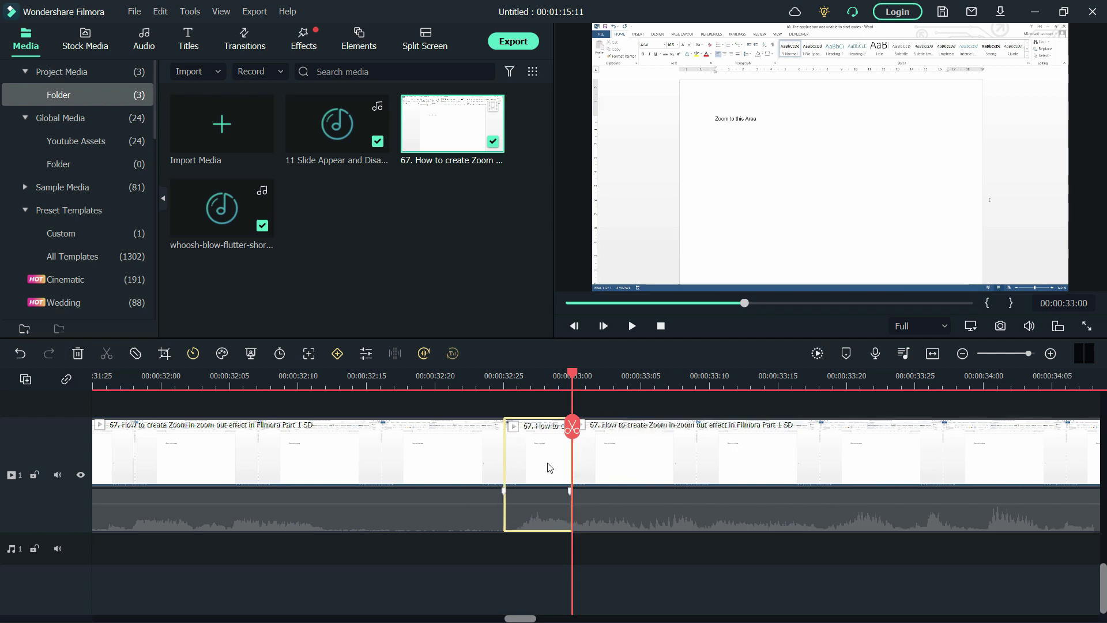
pyautogui.click(799, 454)
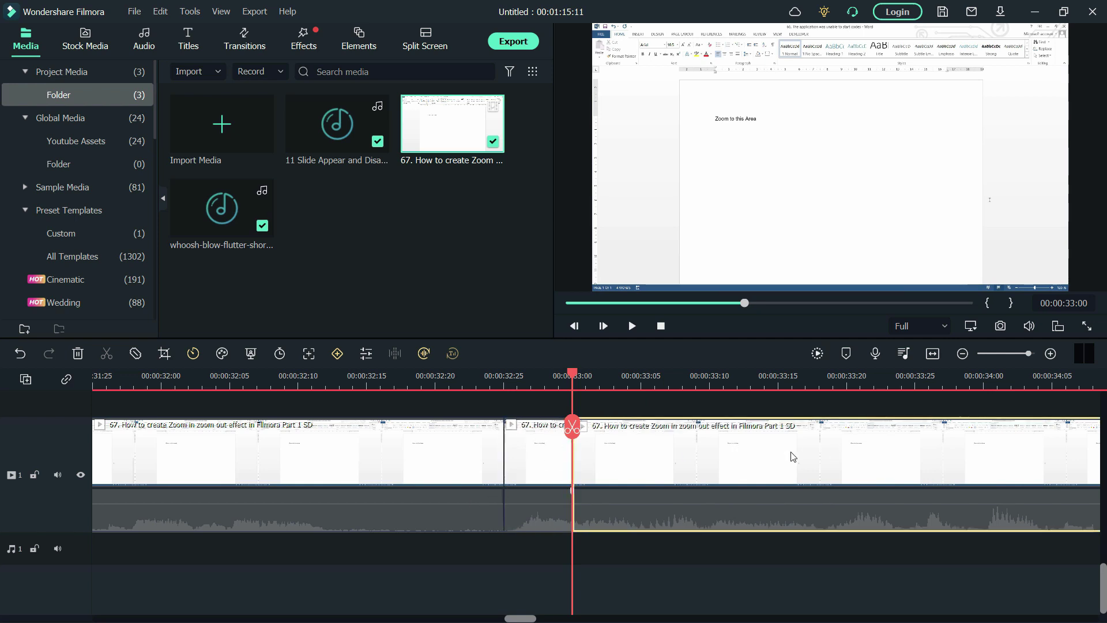
pyautogui.rightClick(709, 454)
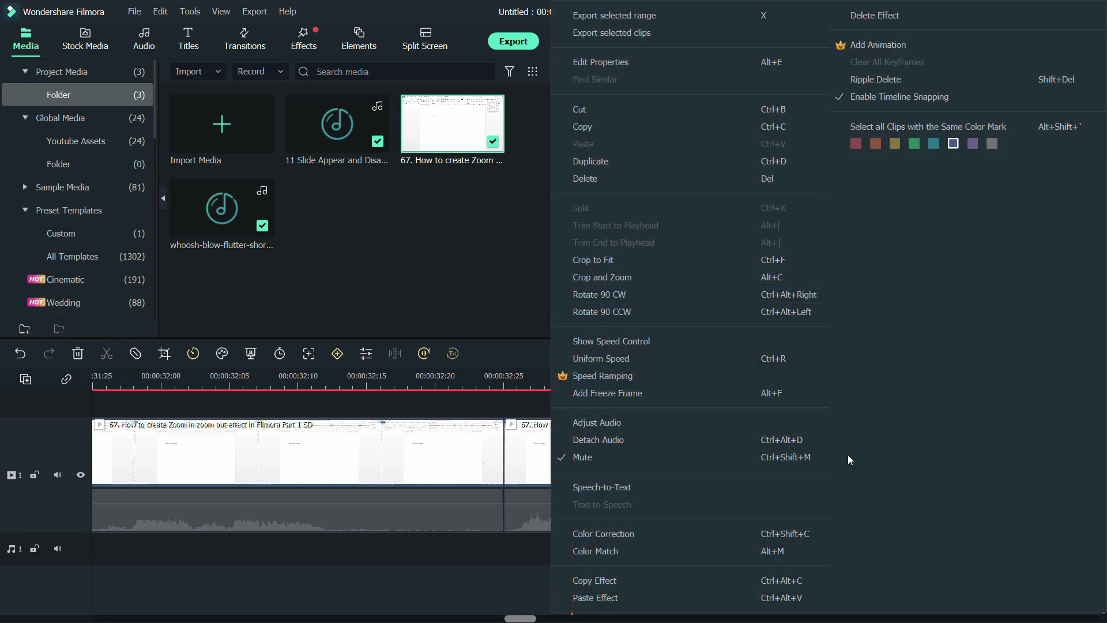
pyautogui.click(726, 277)
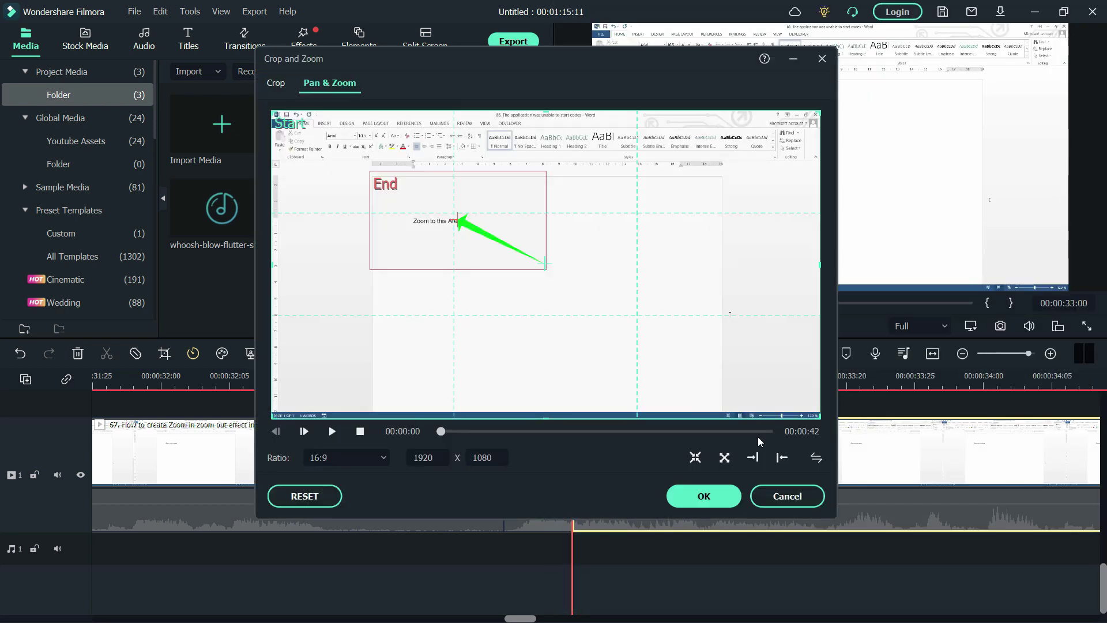
pyautogui.click(816, 465)
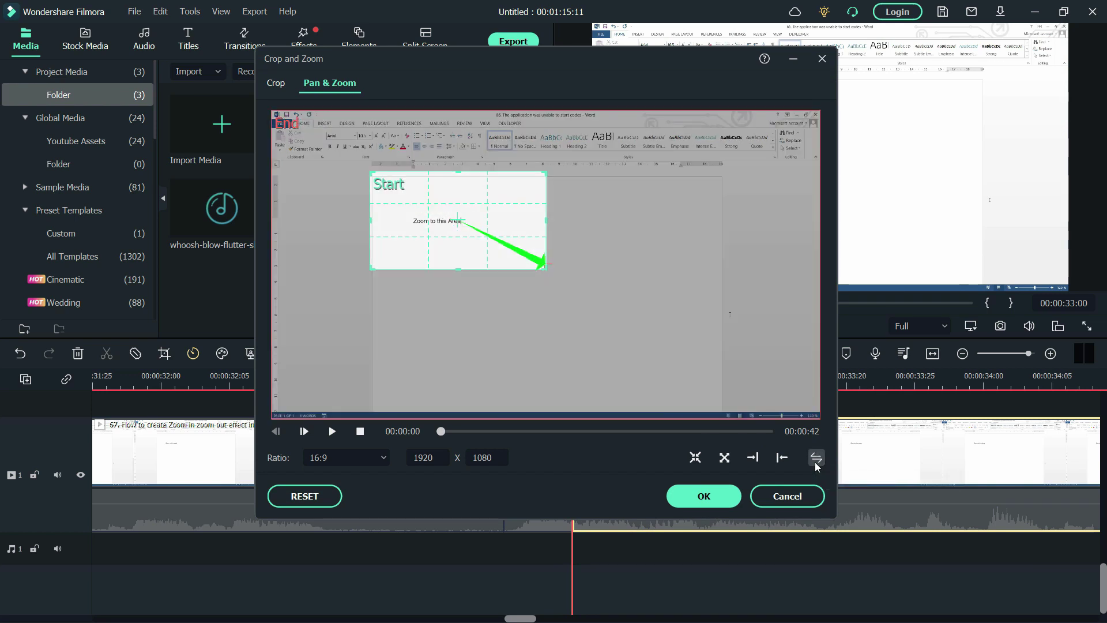
pyautogui.click(276, 84)
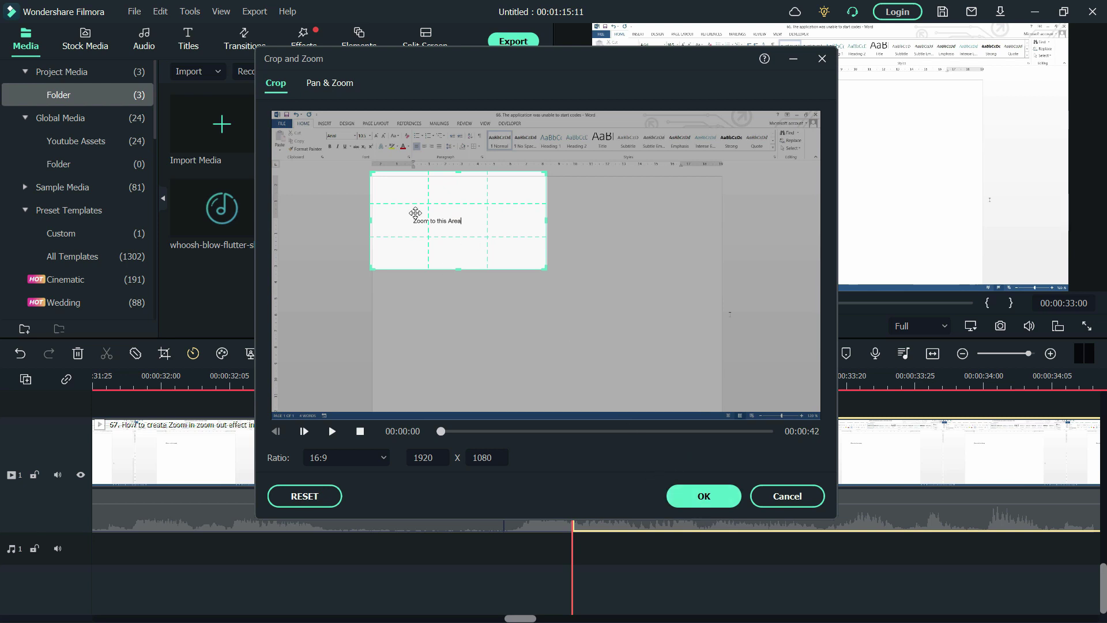
pyautogui.click(703, 496)
# Play the timeline from just before the short zoom segment to check the zoom-in followed by the cropped clip
pyautogui.moveTo(571, 380); pyautogui.dragTo(496, 385)
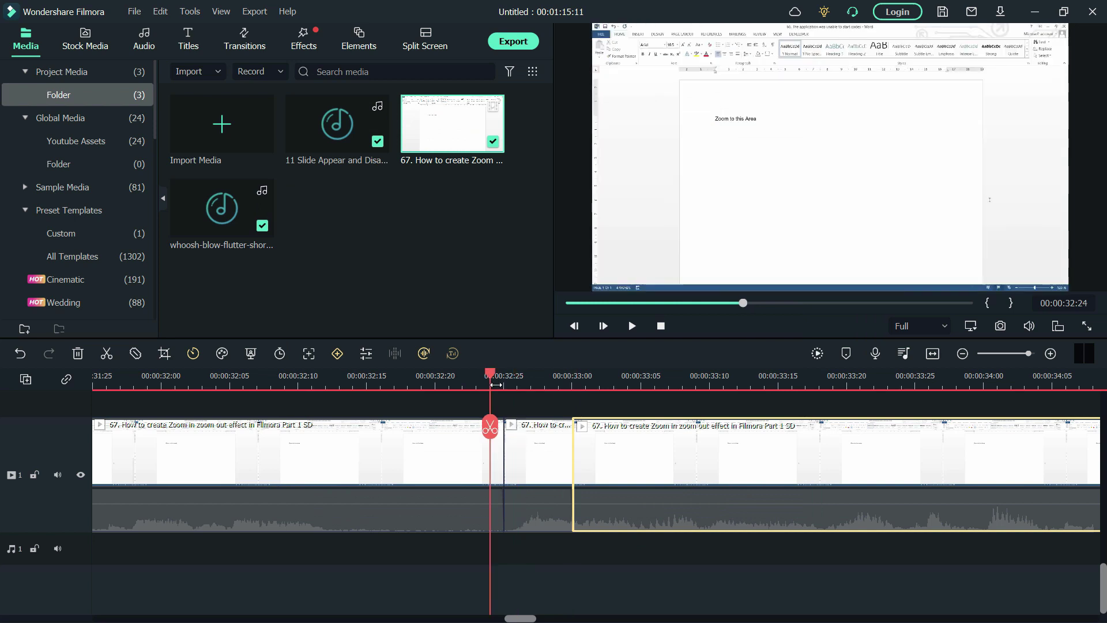
pyautogui.press('space')
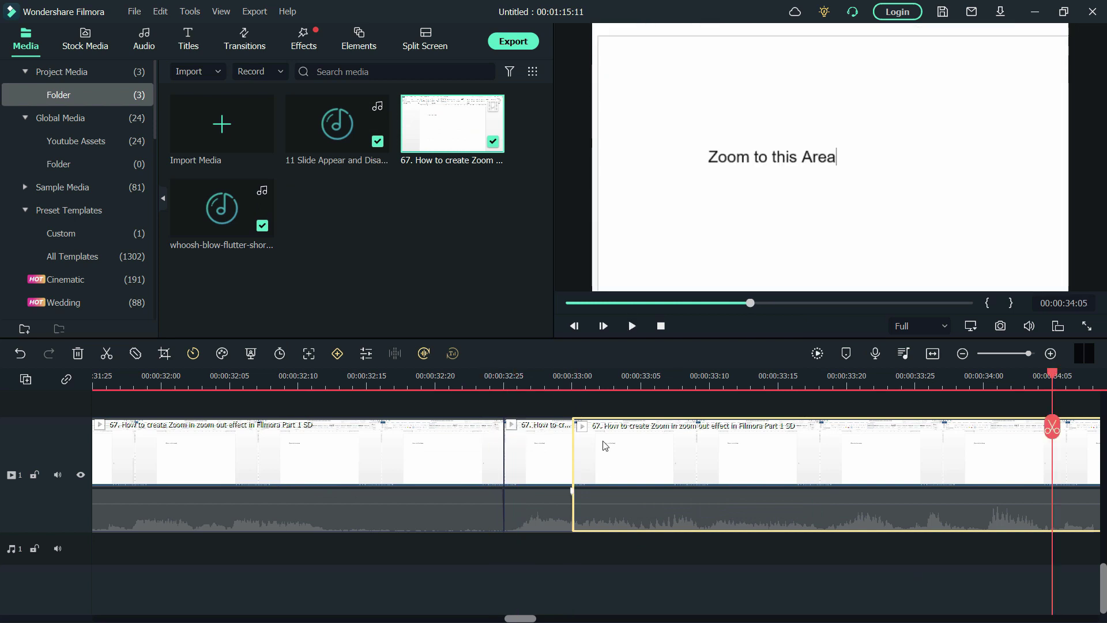
# Undo the crop, replay the section for comparison, undo the split as well, and redo both edits
pyautogui.hotkey('ctrl', 'z')
pyautogui.click(504, 378)
pyautogui.press('space')
pyautogui.press('space')
pyautogui.press('space')
pyautogui.press('space')
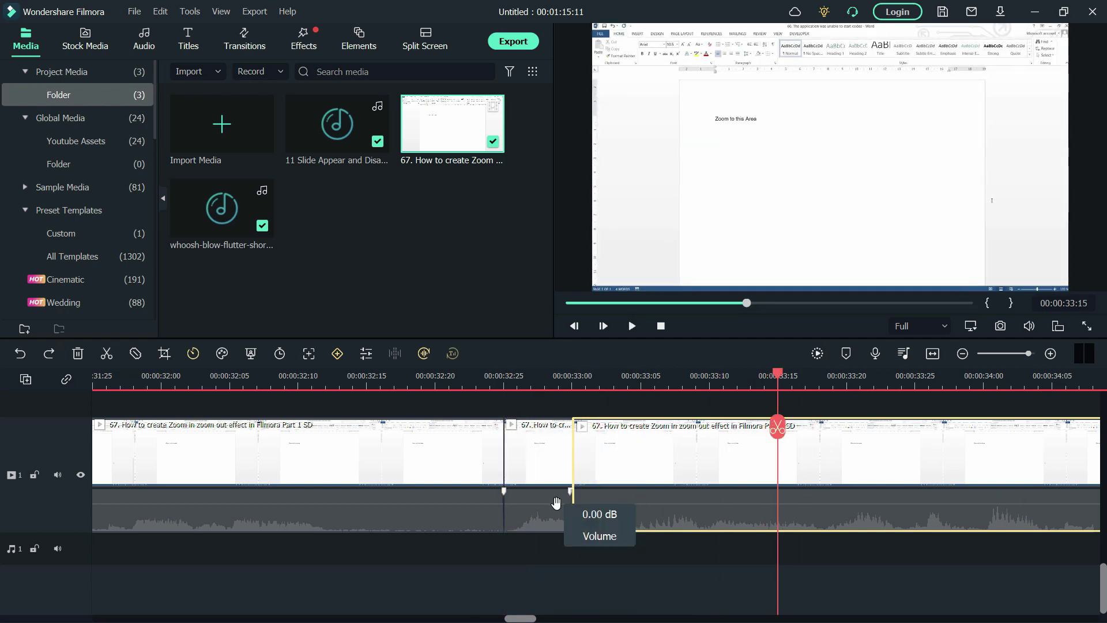
pyautogui.press('space')
pyautogui.click(536, 386)
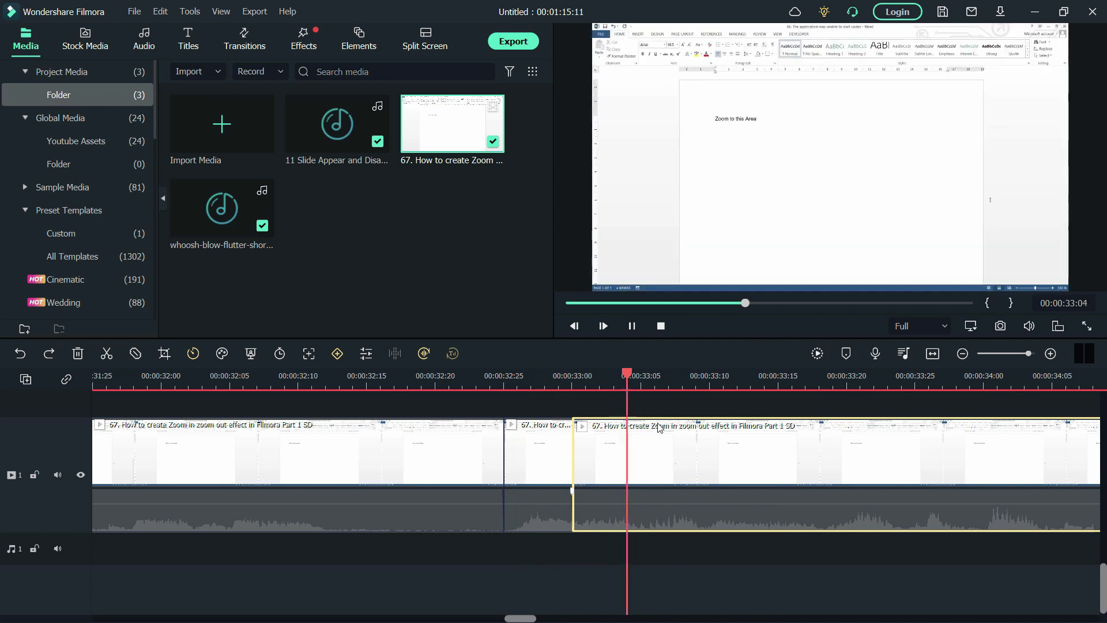
pyautogui.press('space')
pyautogui.hotkey('ctrl', 'z')
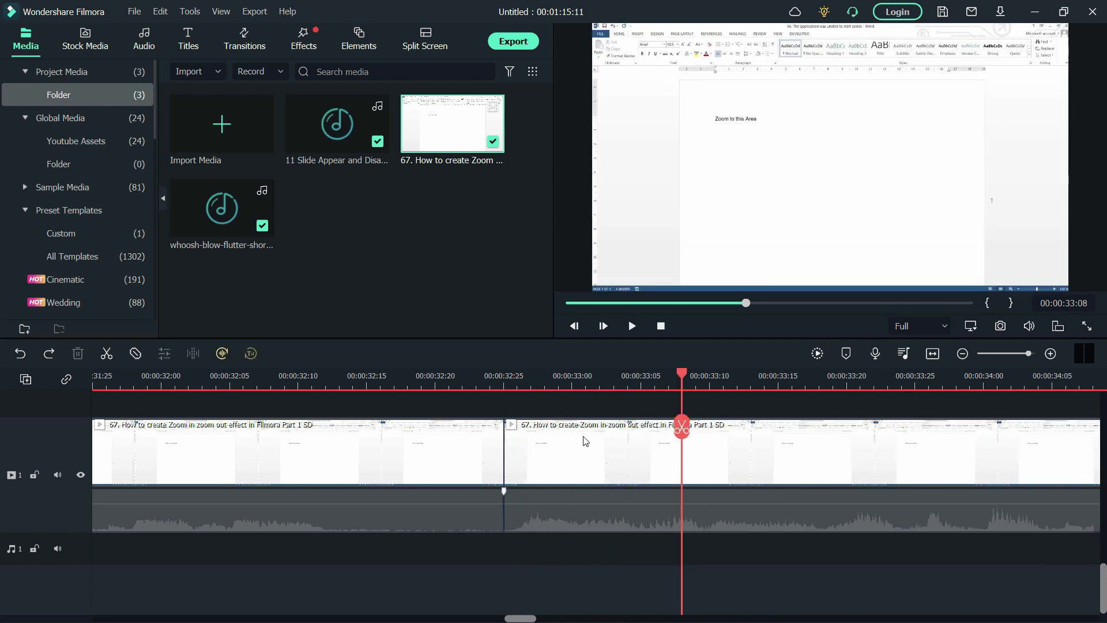
pyautogui.hotkey('ctrl', 'y')
pyautogui.press('space')
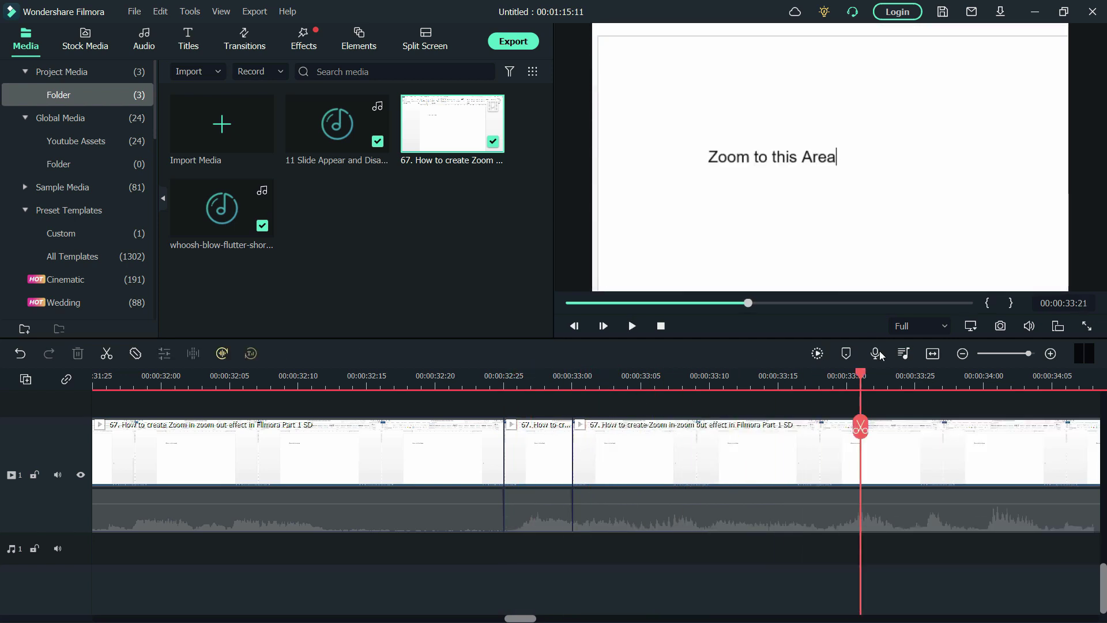
# Split the cropped clip at 00:00:34:22, where the zoomed-in view should end
pyautogui.scroll(-2, 867, 385)
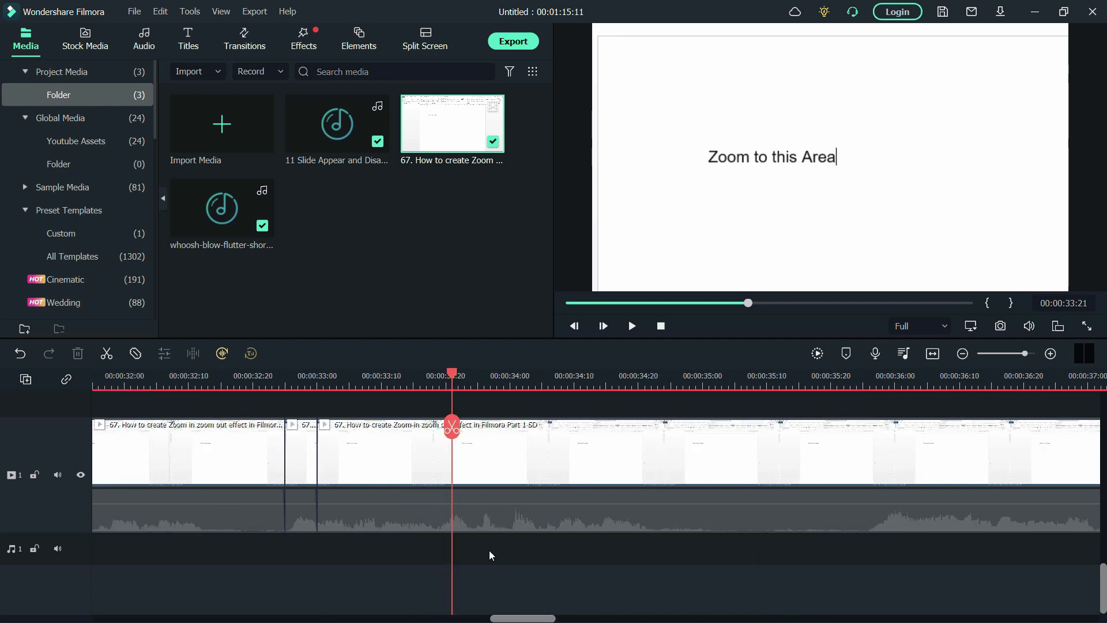
pyautogui.moveTo(465, 421); pyautogui.dragTo(653, 449)
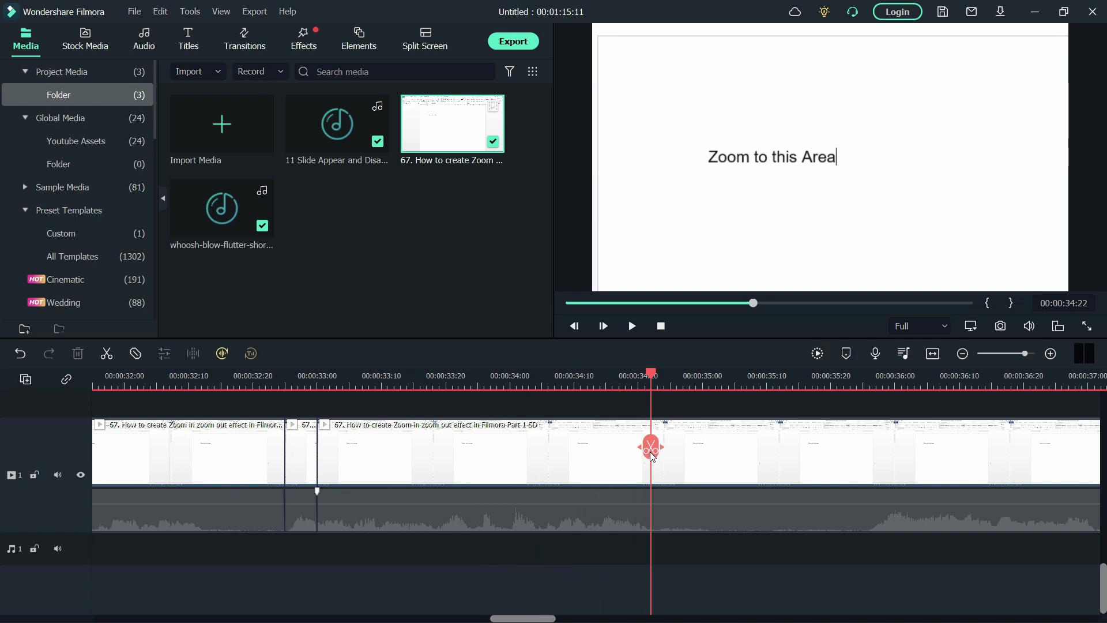
pyautogui.click(650, 451)
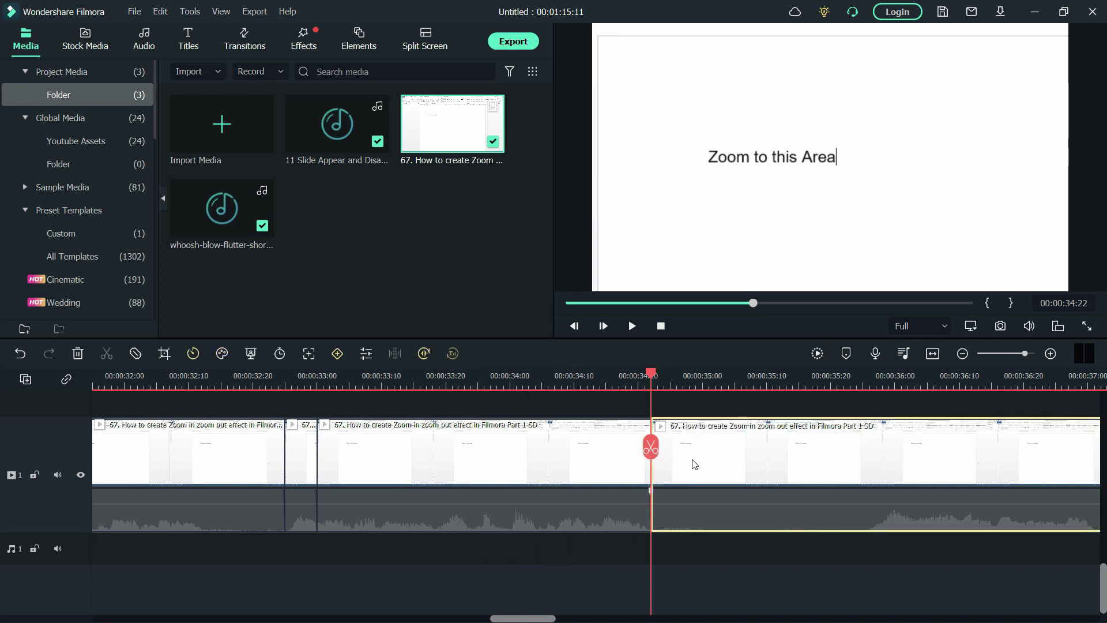
# Apply Pan & Zoom to the clip starting at 00:00:34:22, from the "Zoom to this Area" start frame to an end frame covering the full picture
pyautogui.rightClick(697, 461)
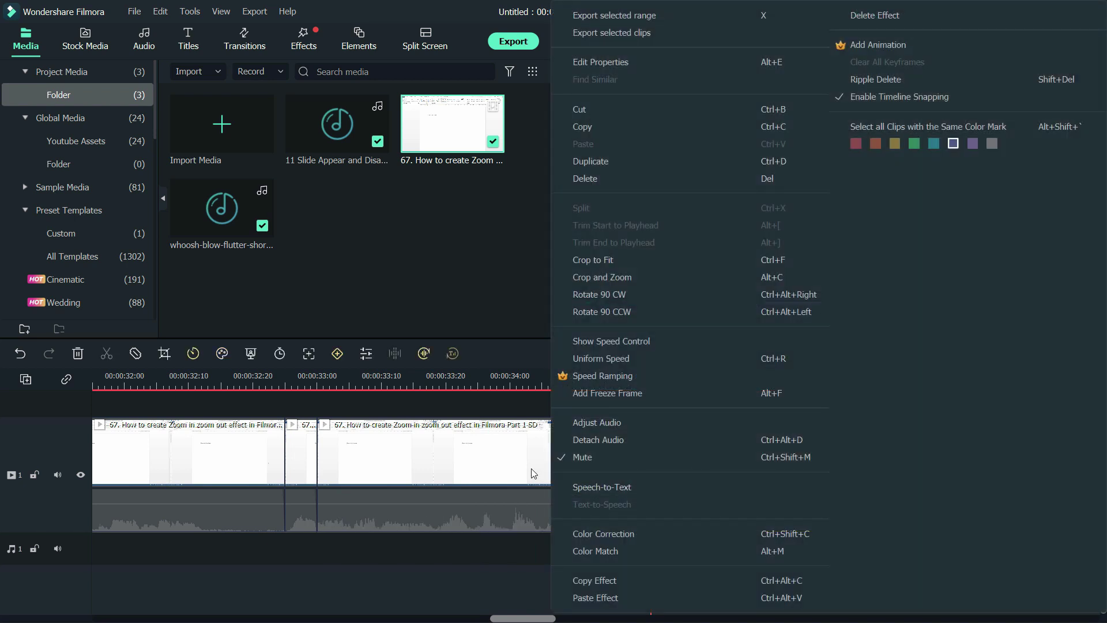
pyautogui.click(531, 468)
pyautogui.click(694, 460)
pyautogui.rightClick(693, 460)
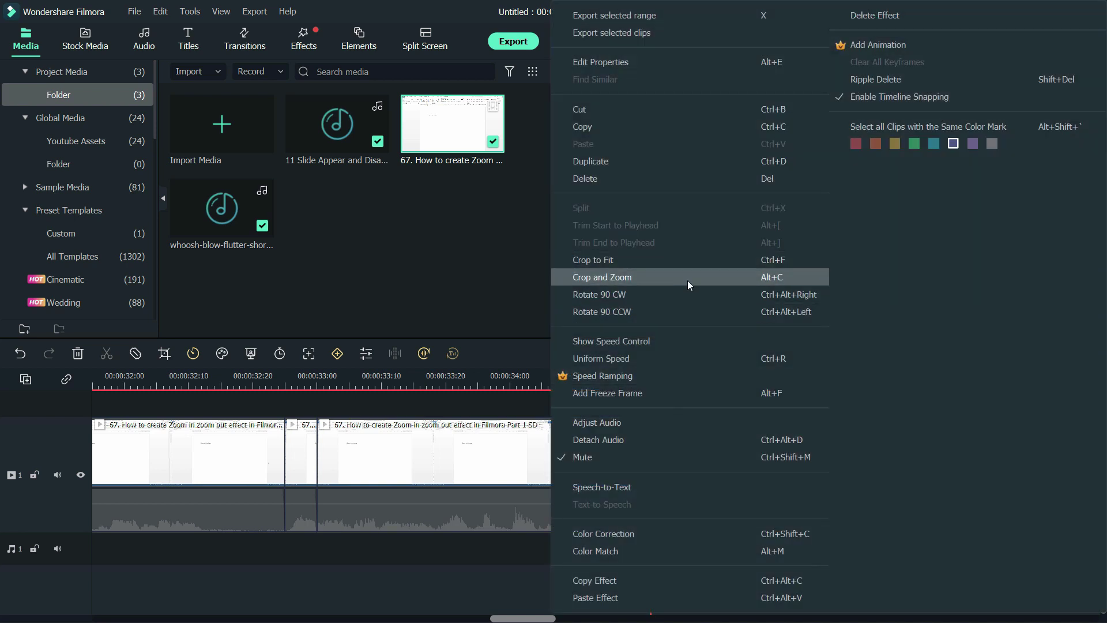
pyautogui.click(687, 277)
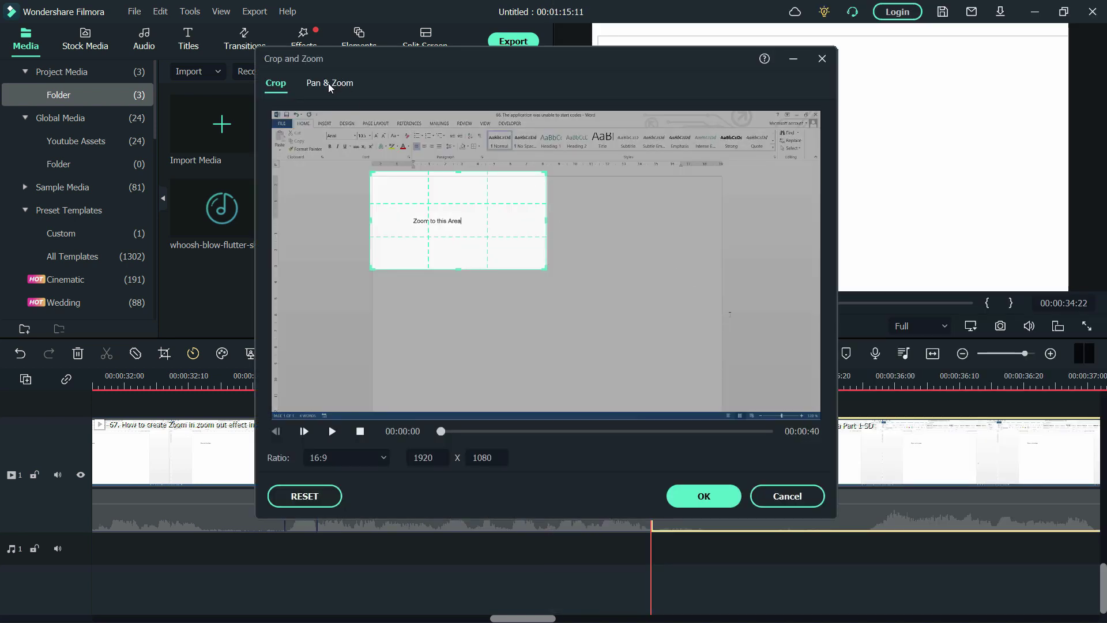
pyautogui.click(327, 83)
pyautogui.click(623, 282)
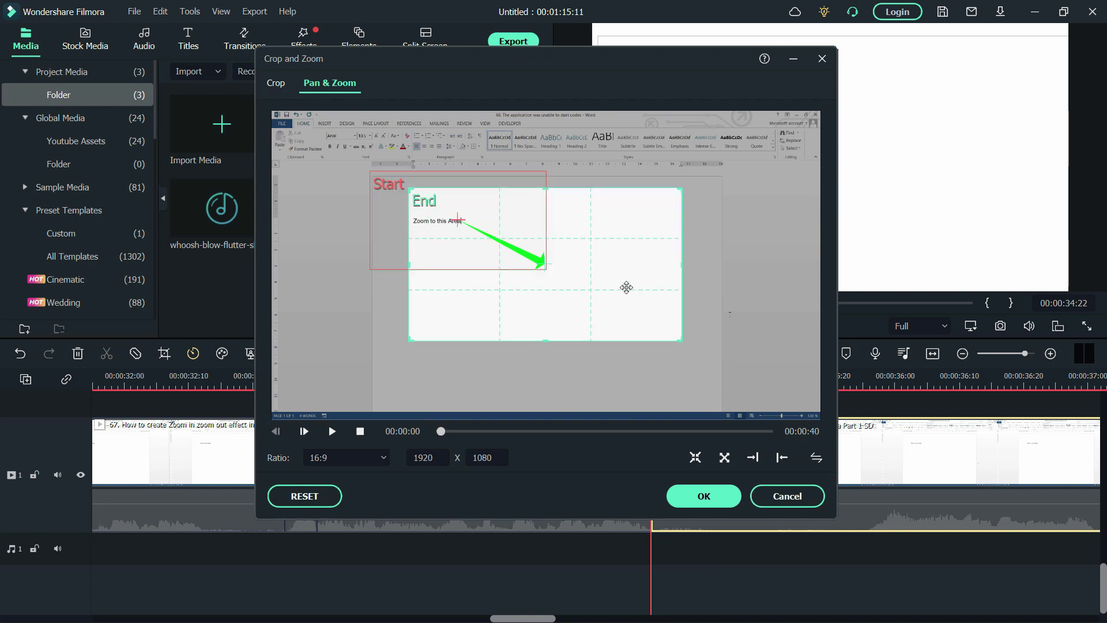
pyautogui.moveTo(618, 275); pyautogui.dragTo(487, 192)
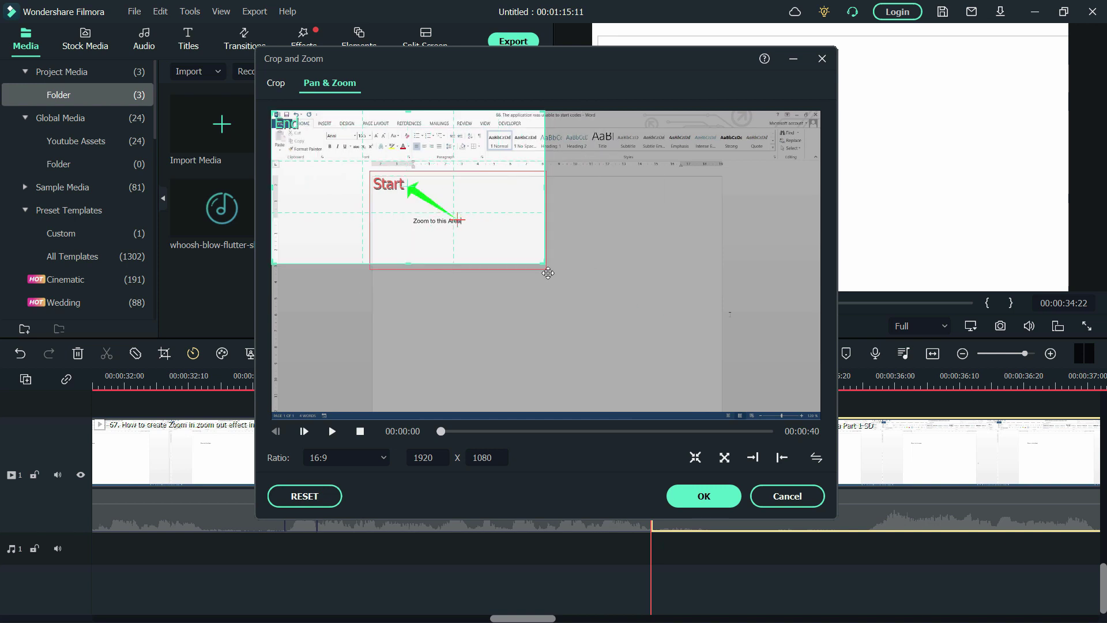
pyautogui.moveTo(546, 264); pyautogui.dragTo(847, 443)
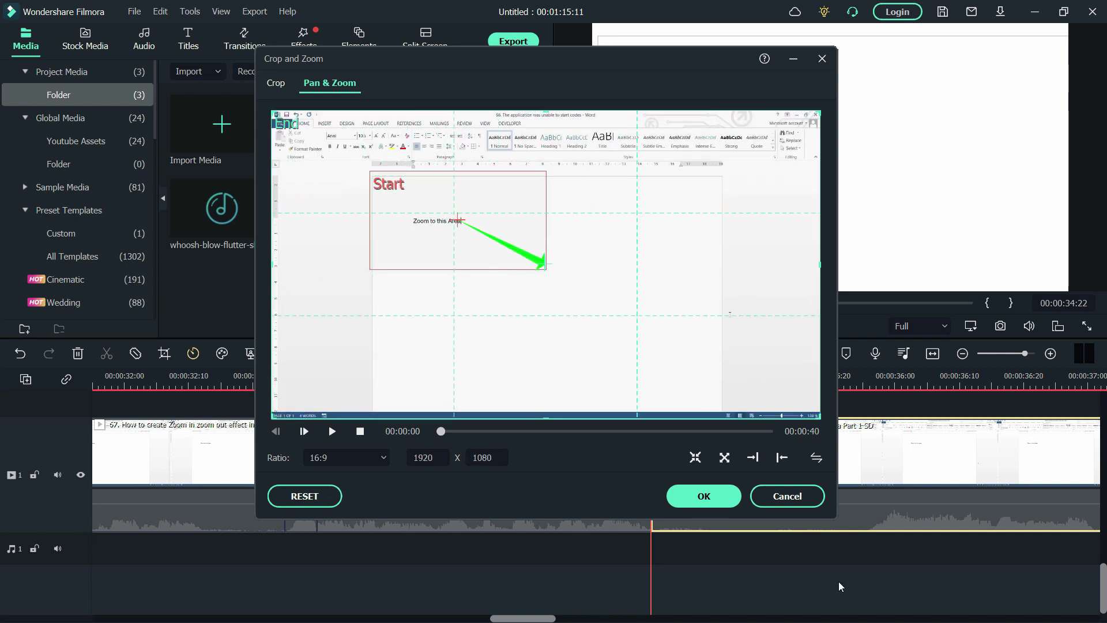
pyautogui.click(704, 496)
# Split the zoom-out clip five frames after its start, at 00:00:34:27
pyautogui.press('Right')
pyautogui.press('Right')
pyautogui.press('Right')
pyautogui.press('Right')
pyautogui.press('Right')
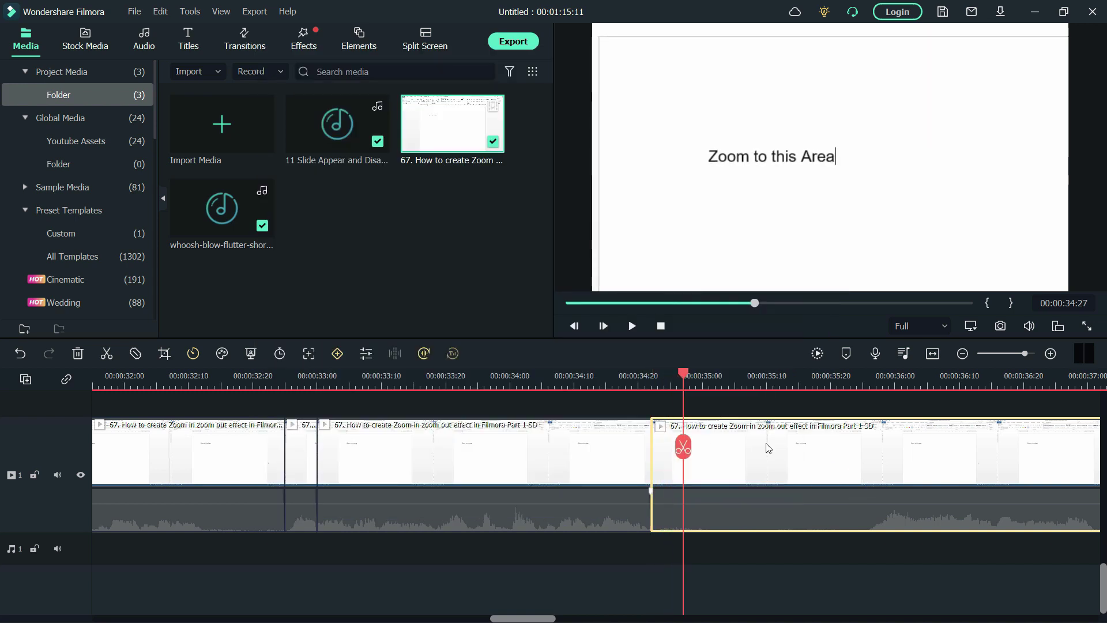
pyautogui.click(684, 448)
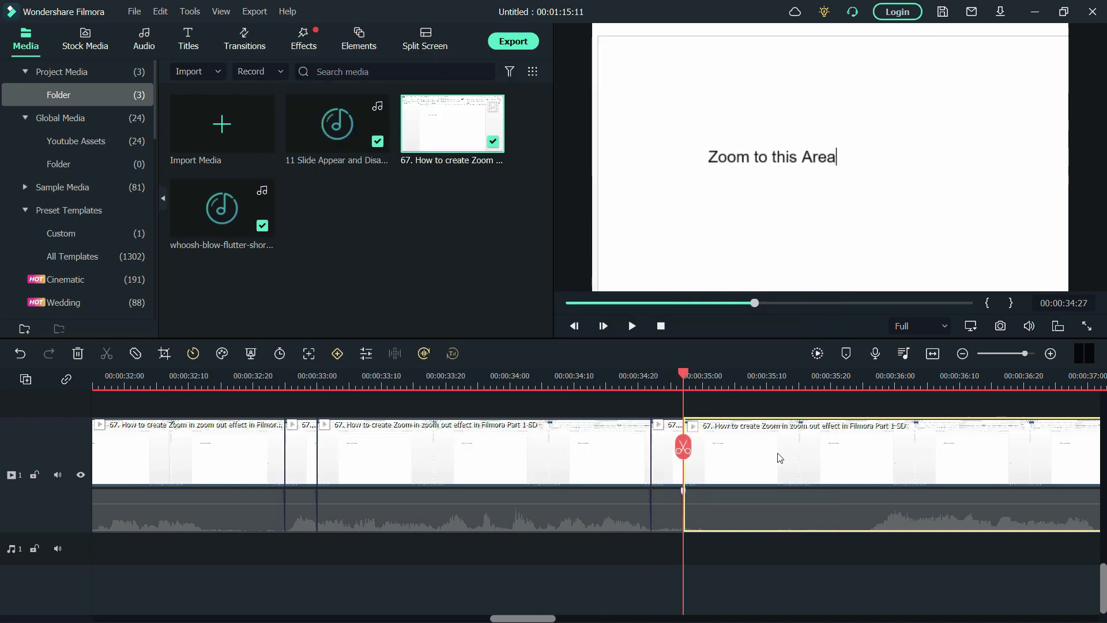
# Swap the Pan & Zoom frames of the clip starting at 00:00:34:27, then apply a static full-frame Crop to it
pyautogui.rightClick(836, 449)
pyautogui.click(707, 277)
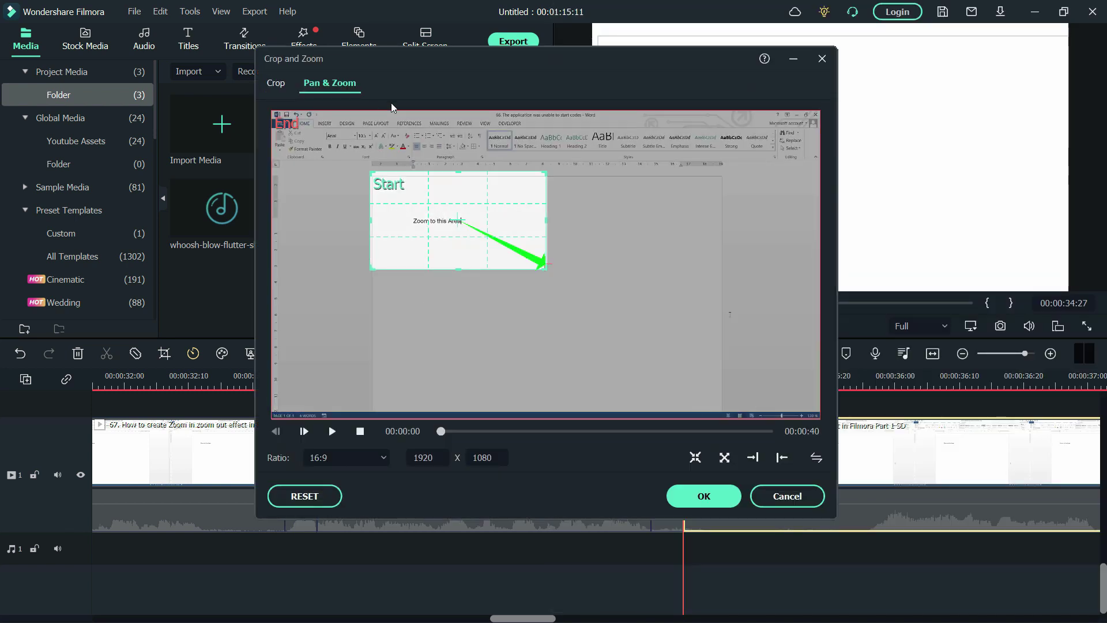
pyautogui.click(816, 457)
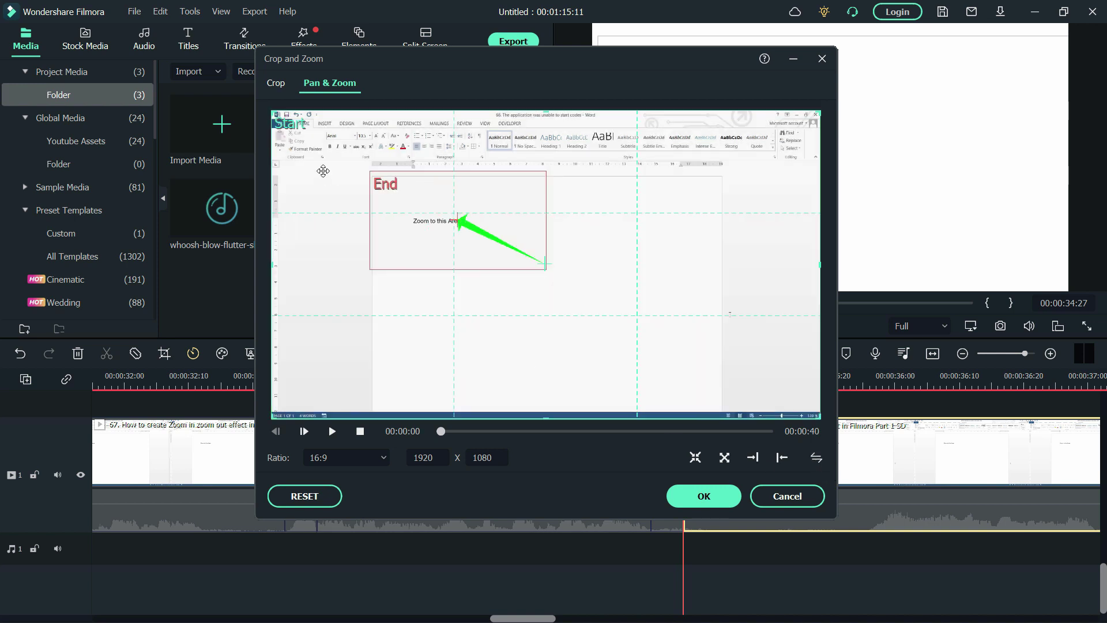
pyautogui.click(282, 86)
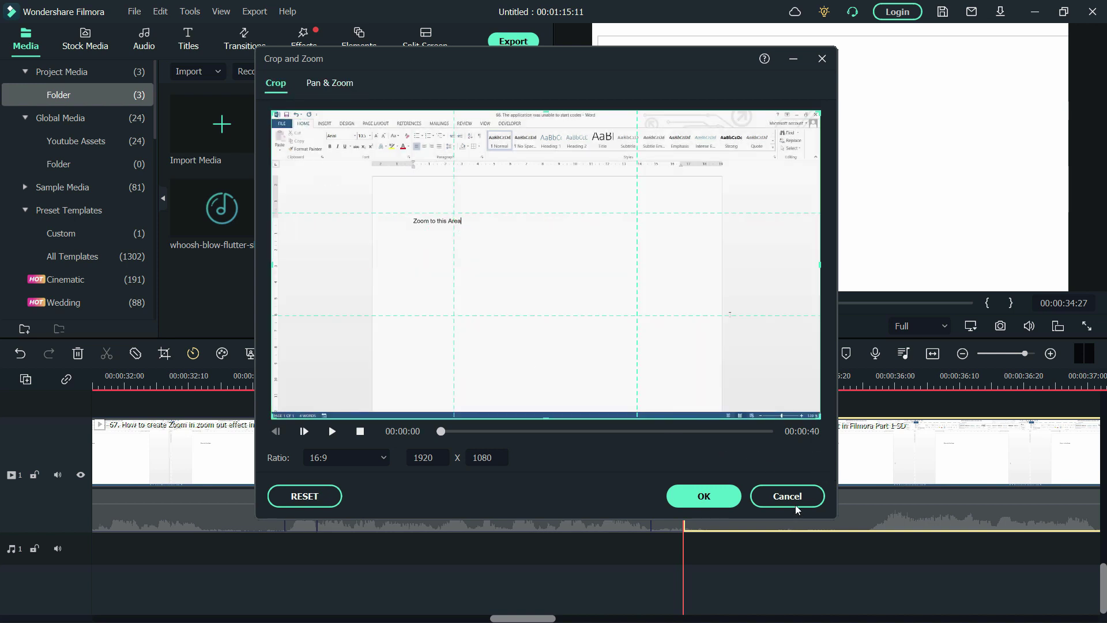
pyautogui.click(691, 499)
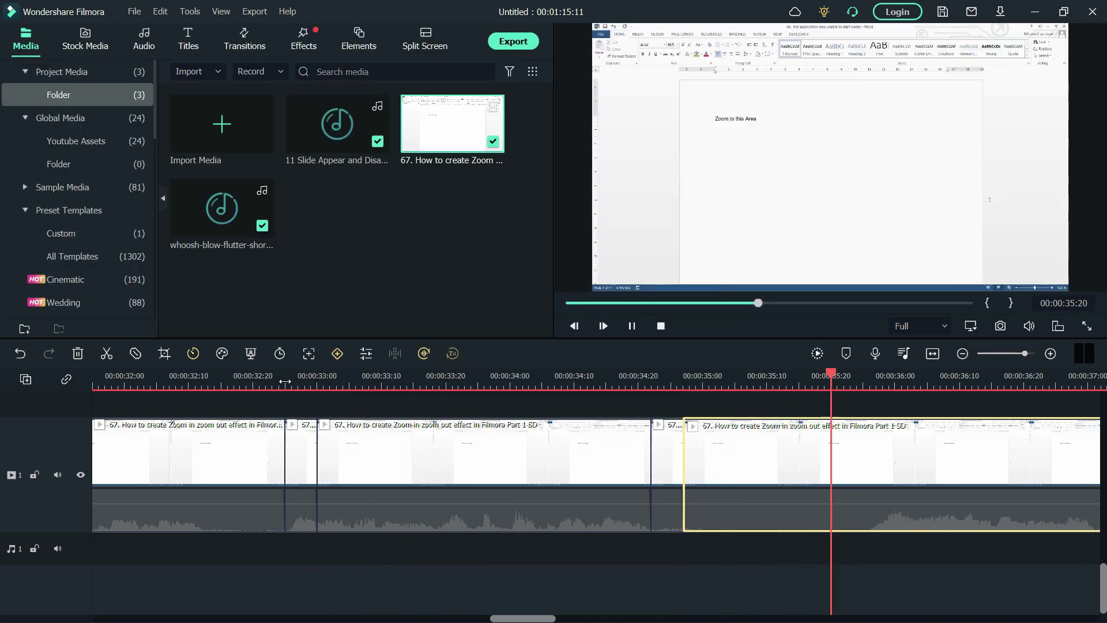
pyautogui.press('space')
# Place the whoosh-blow-flutter sound on the audio track under the zoom-in segment and "11 Slide Appear and Disappear Sound" under the zoom-out segment
pyautogui.moveTo(231, 208); pyautogui.dragTo(263, 560)
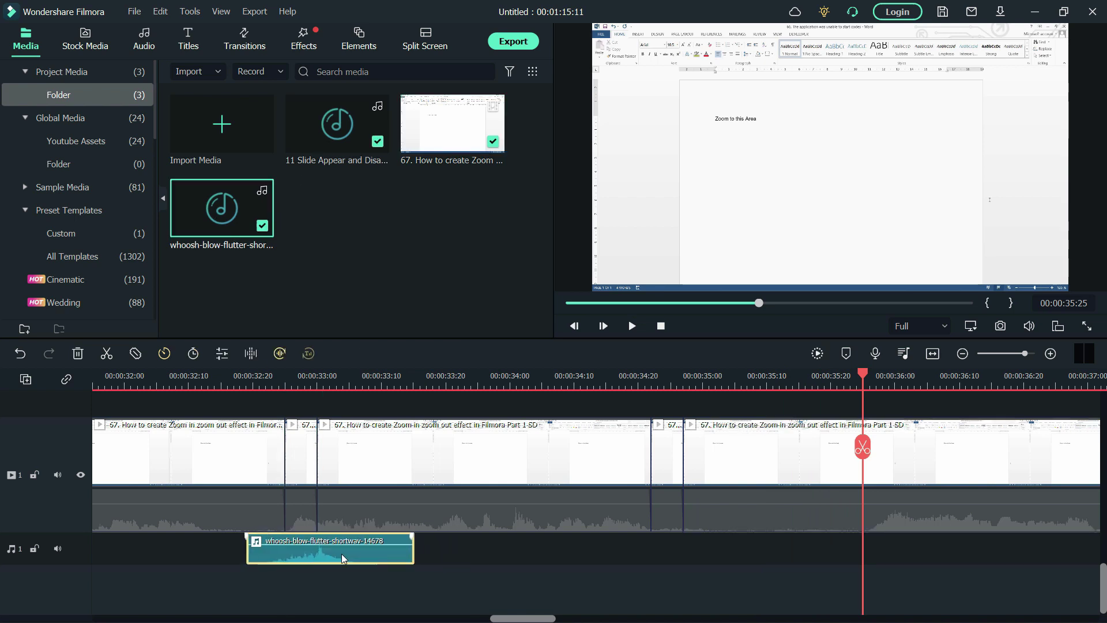
pyautogui.click(211, 218)
pyautogui.moveTo(337, 124); pyautogui.dragTo(721, 555)
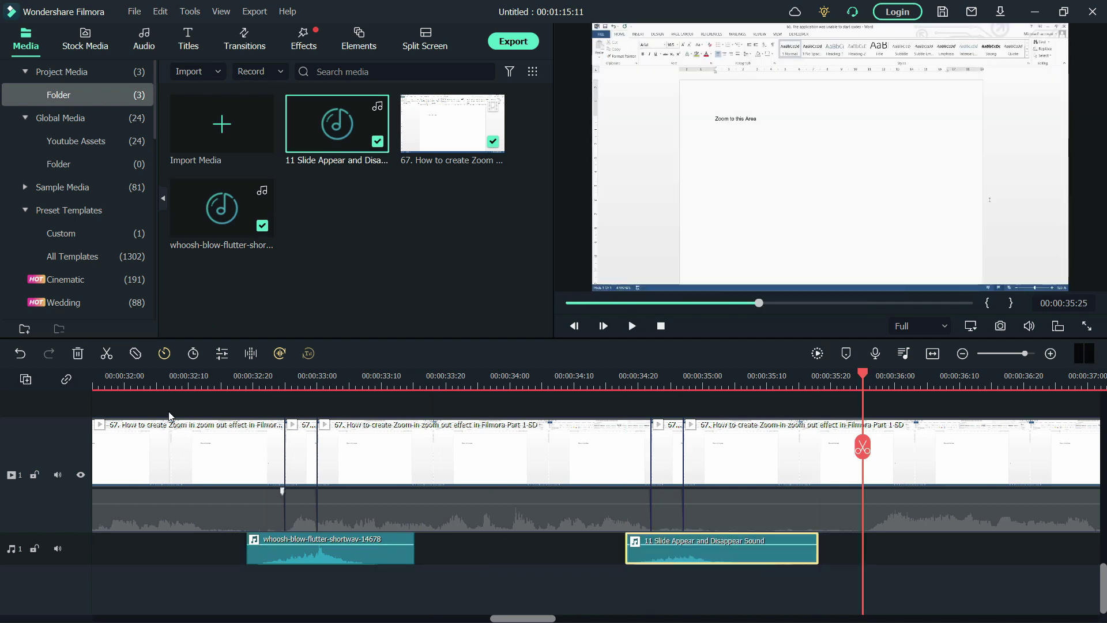
# Play the timeline from just before the zoom-in segment to check both zooms together with their sound effects
pyautogui.click(240, 383)
pyautogui.press('space')
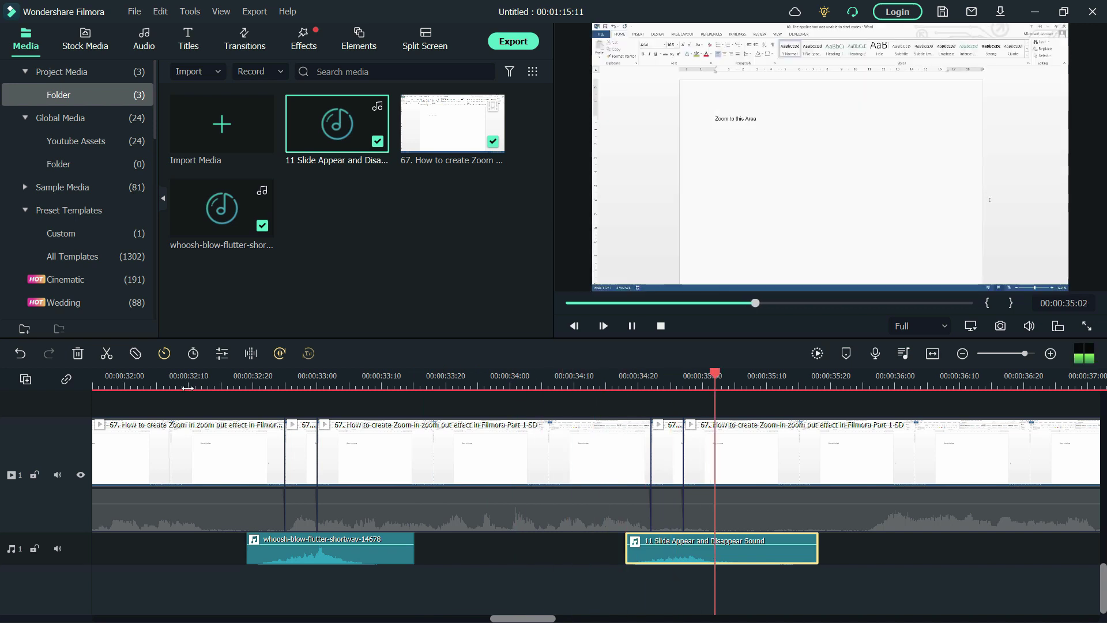
pyautogui.press('space')
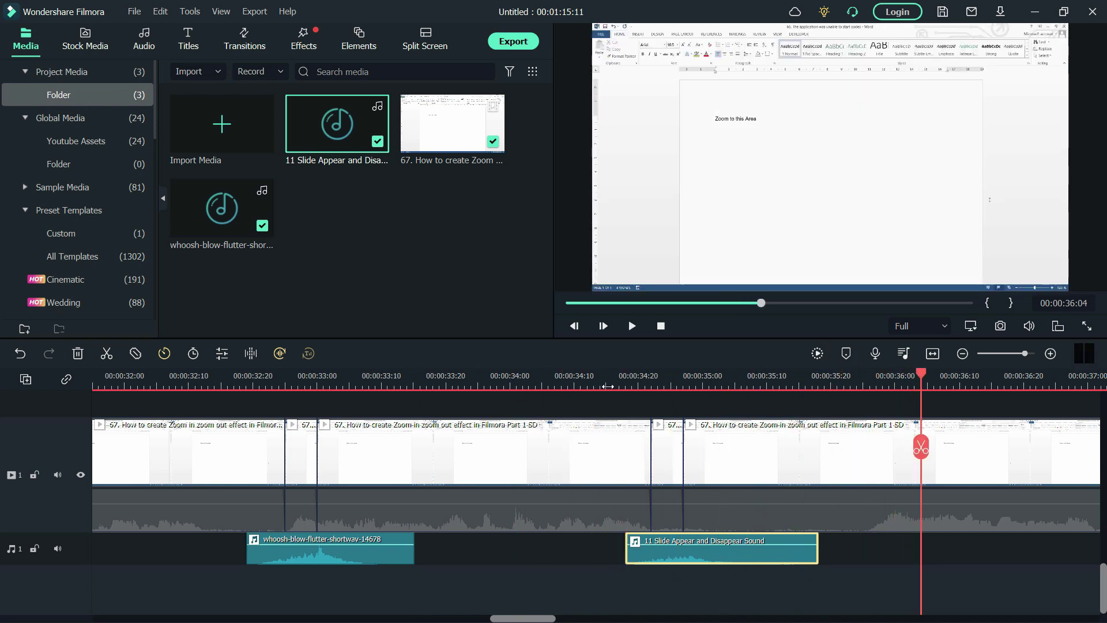
pyautogui.scroll(-2, 514, 379)
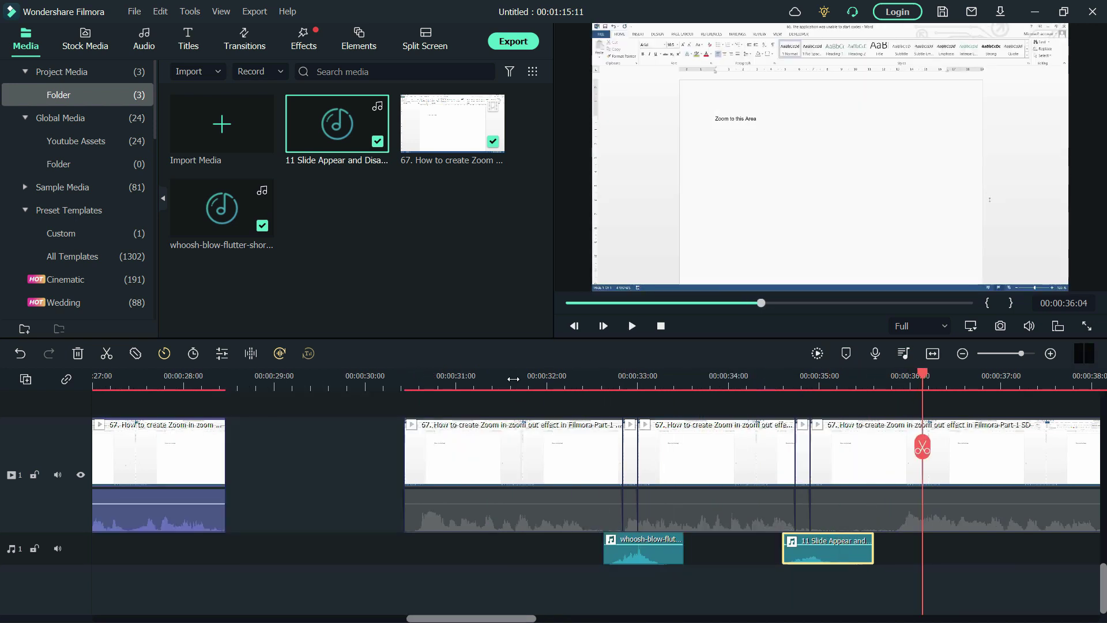